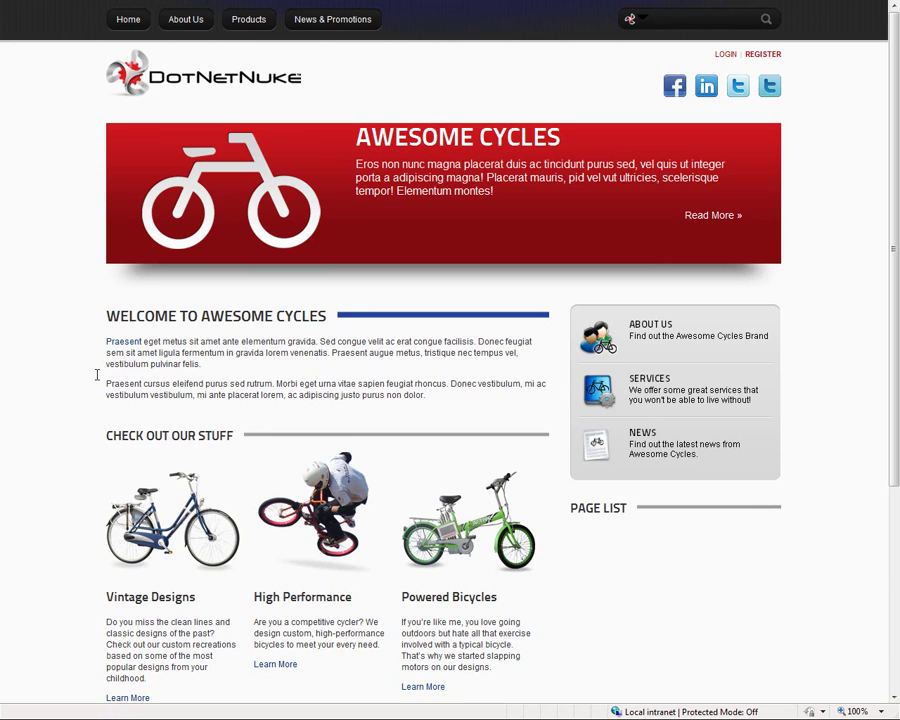
# Log in to the site with the host account and open the host-level Extensions page.
pyautogui.click(723, 57)
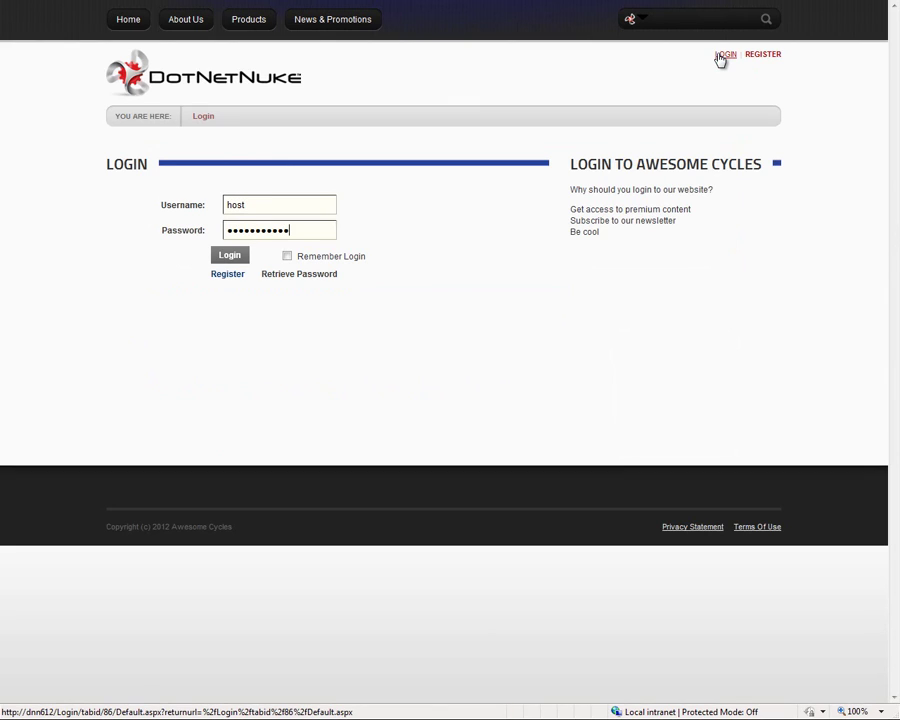
pyautogui.click(240, 260)
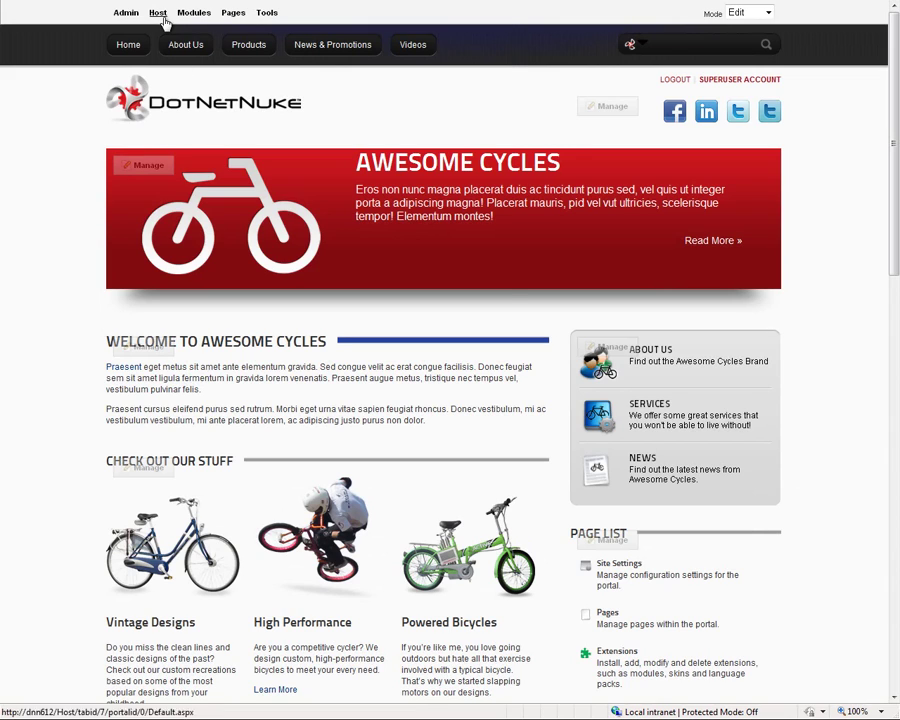
pyautogui.moveTo(161, 19)
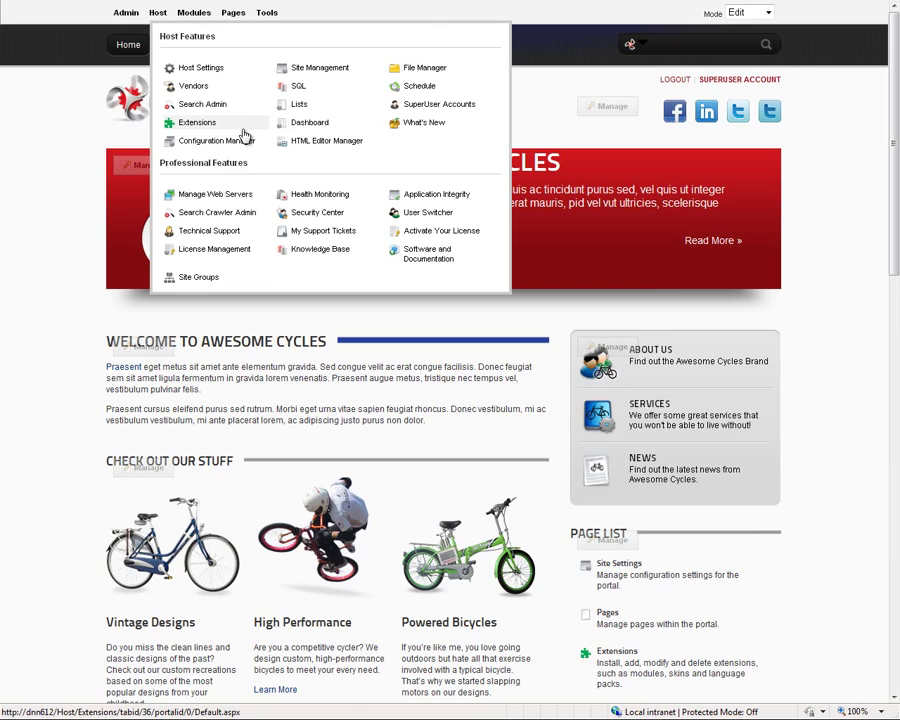
pyautogui.click(205, 128)
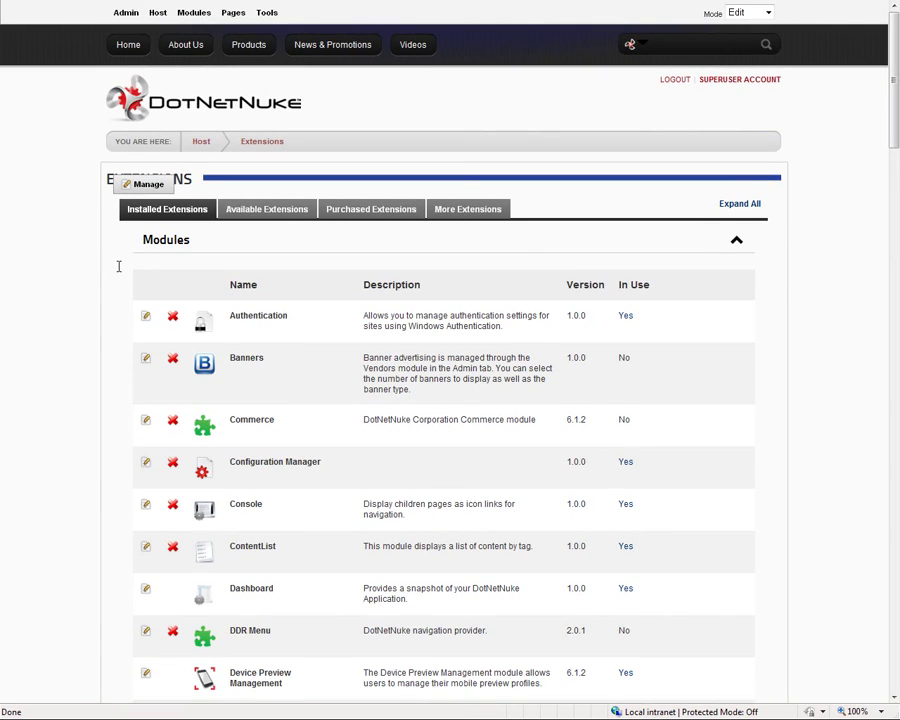
# Look over the installed extension categories and the available, purchased and more extensions listings, ending back at the installed extensions.
pyautogui.click(175, 253)
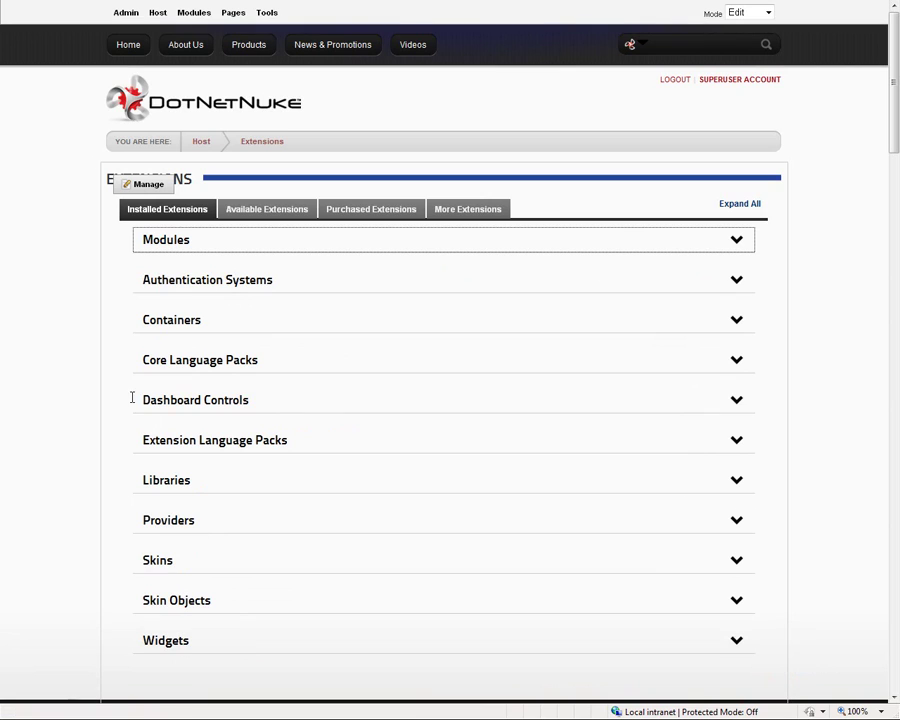
pyautogui.click(186, 251)
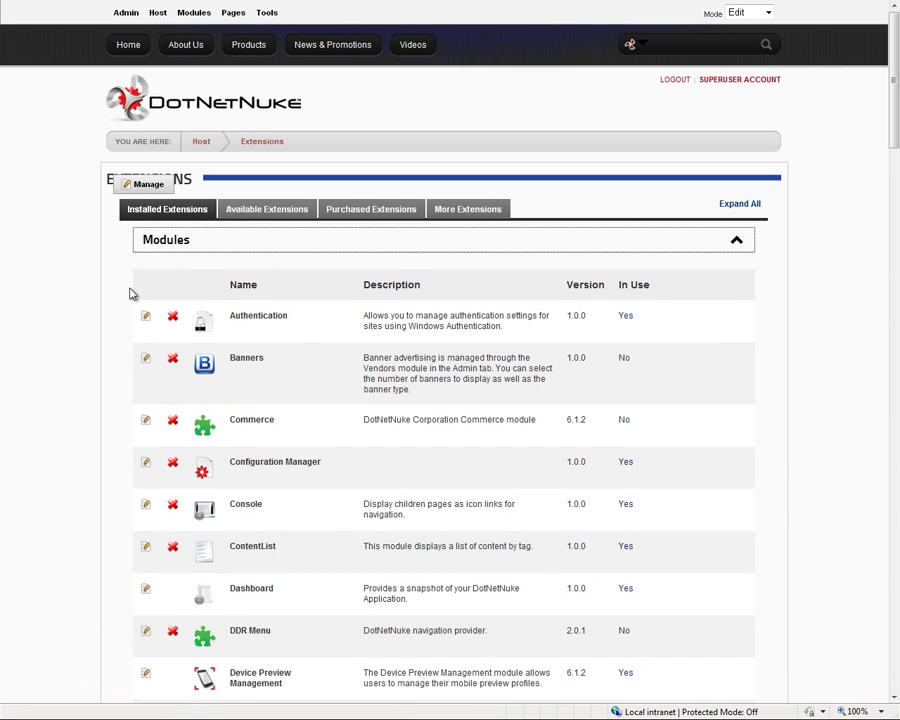
pyautogui.click(256, 219)
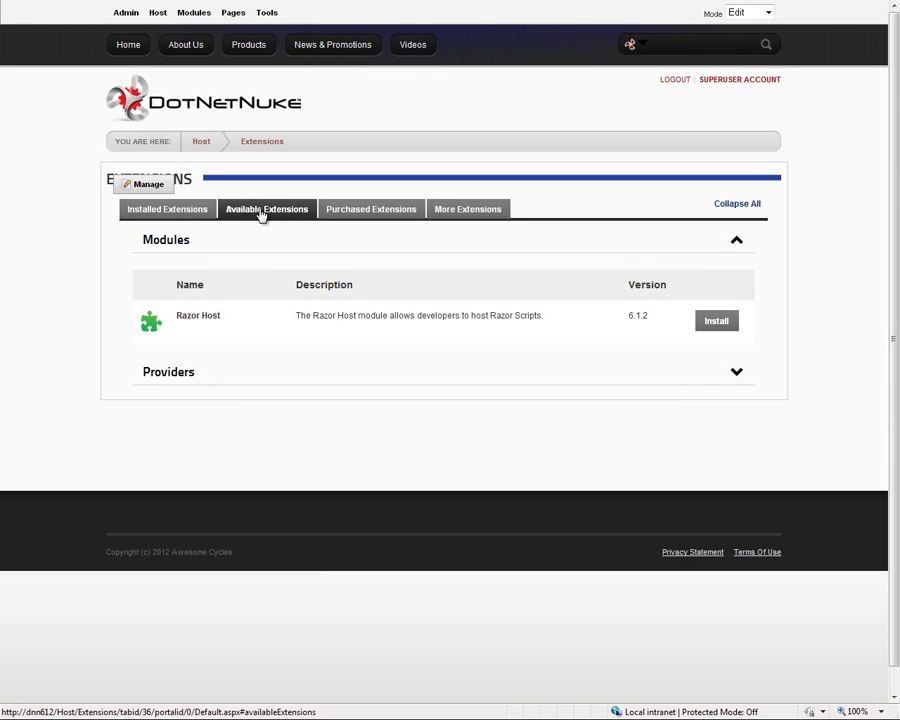
pyautogui.click(398, 214)
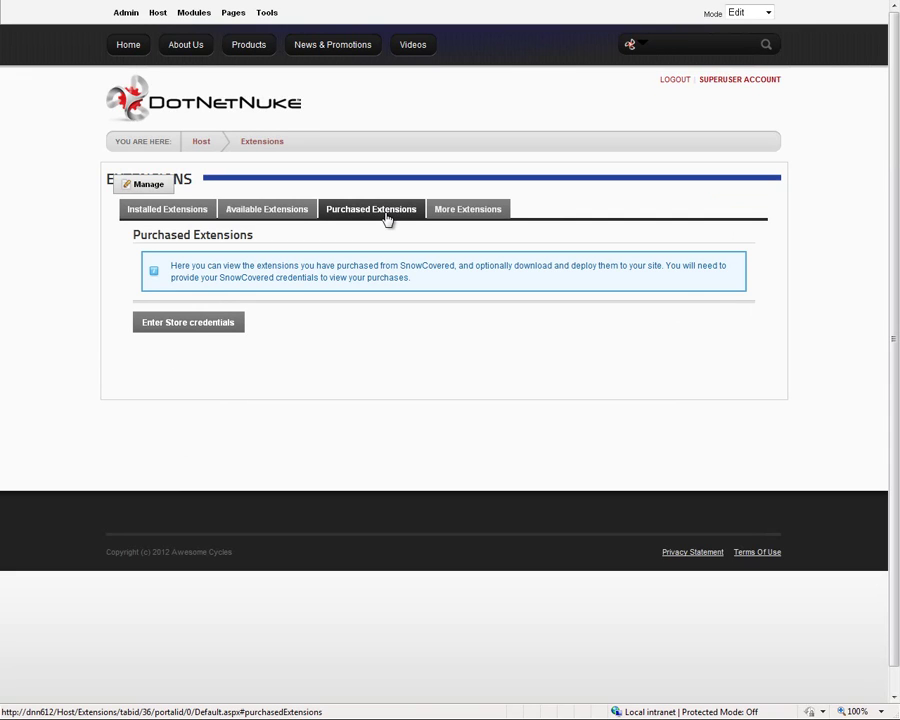
pyautogui.click(468, 212)
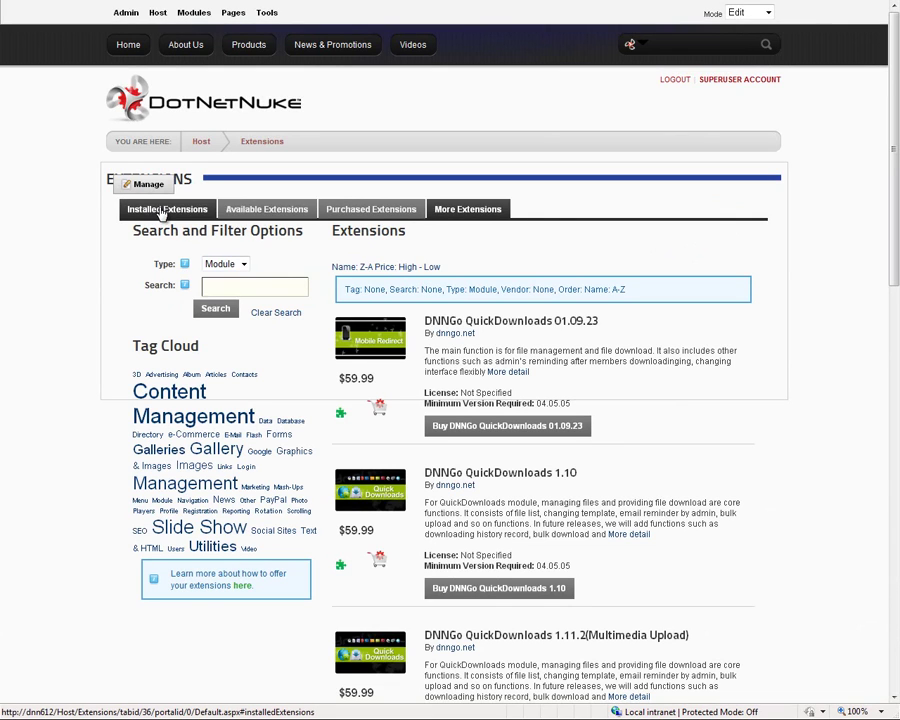
pyautogui.click(133, 210)
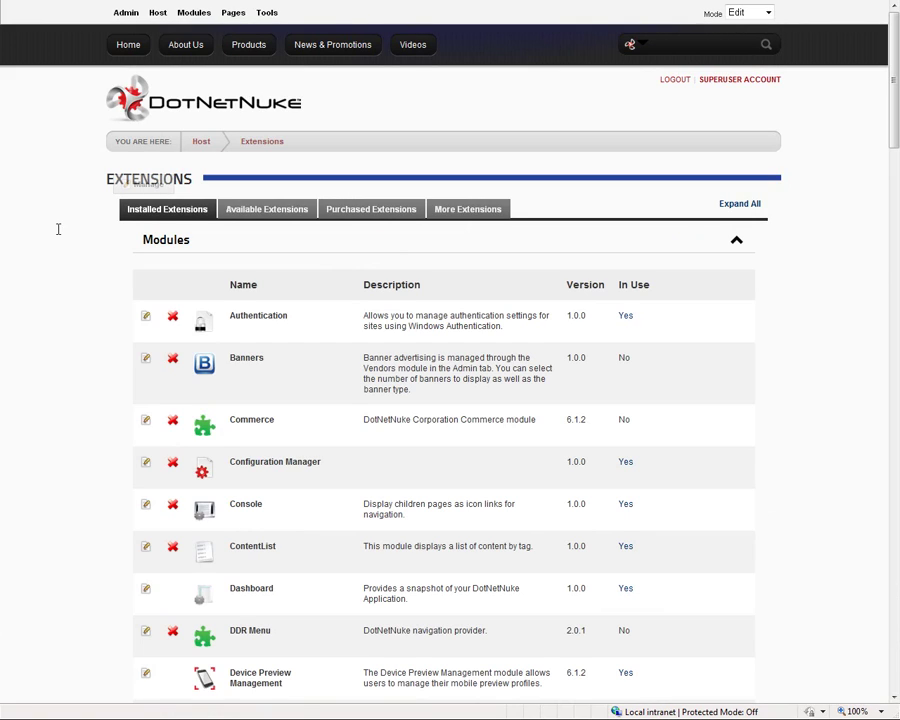
pyautogui.click(768, 12)
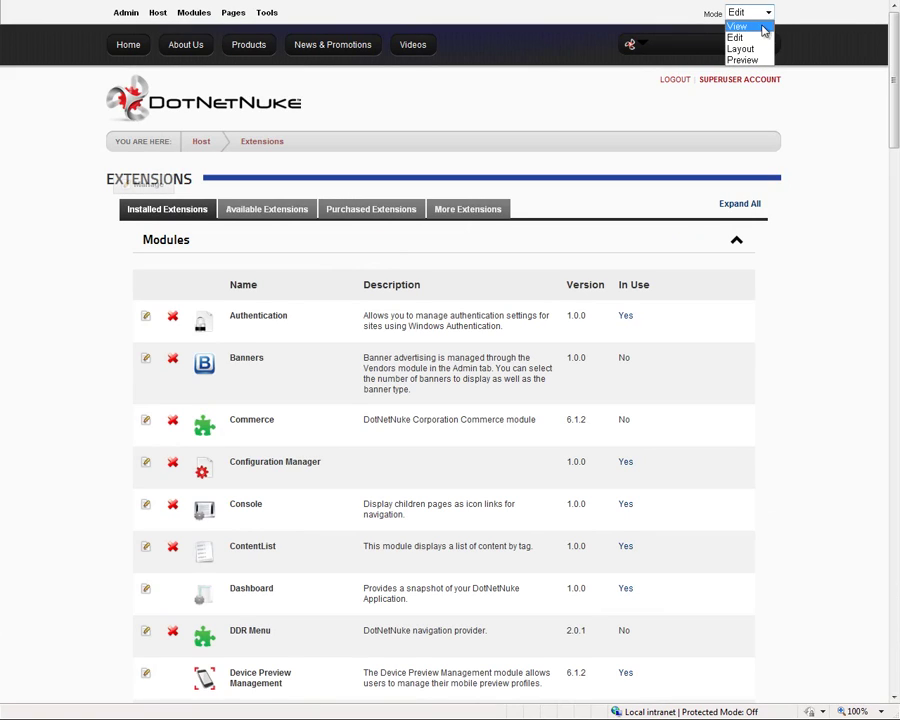
pyautogui.click(826, 149)
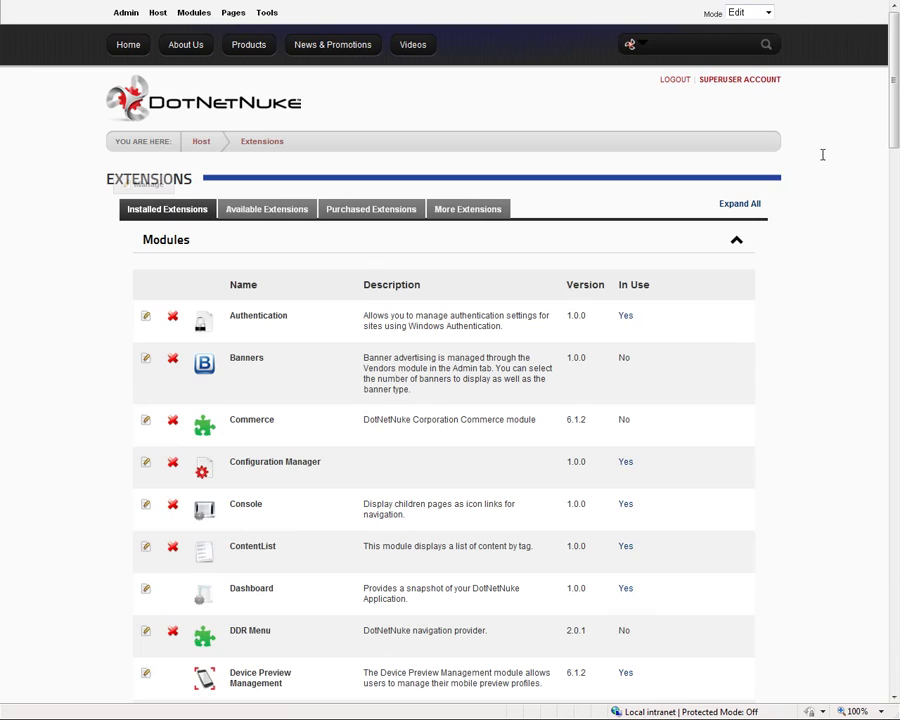
# Start the Install Extension Wizard and choose DNNSimpleArticle_00.00.09_Install.zip from the Downloads\DNN\Modules folder as the package to upload.
pyautogui.moveTo(141, 193)
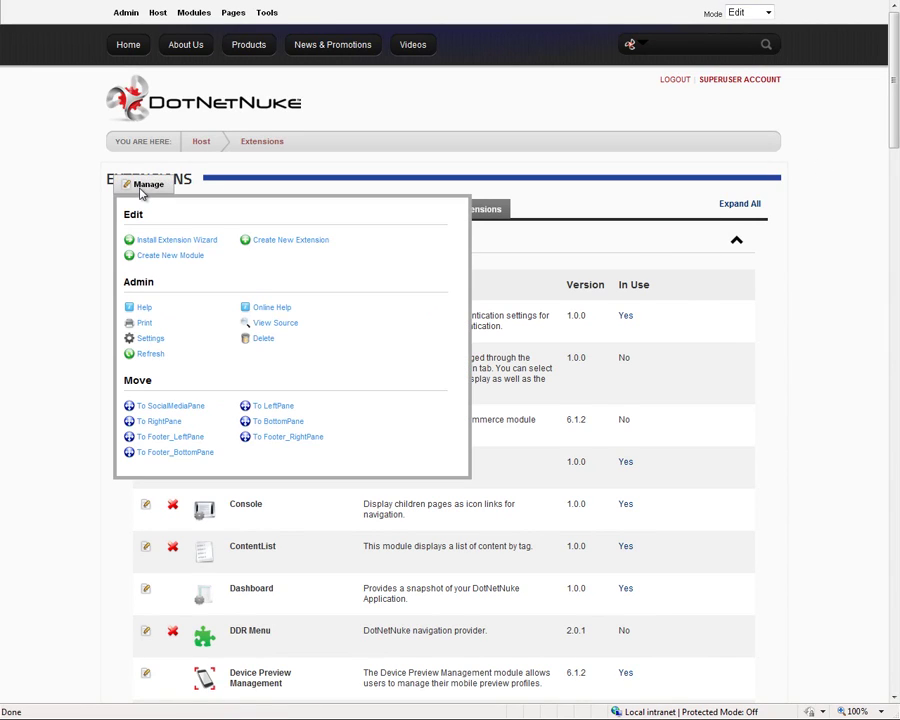
pyautogui.click(177, 241)
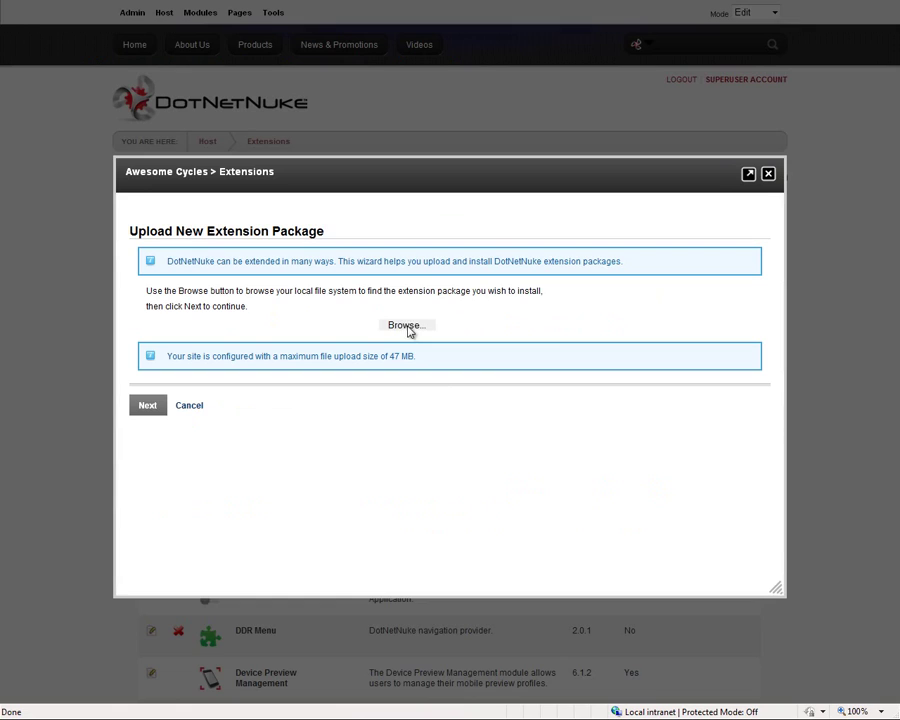
pyautogui.click(410, 328)
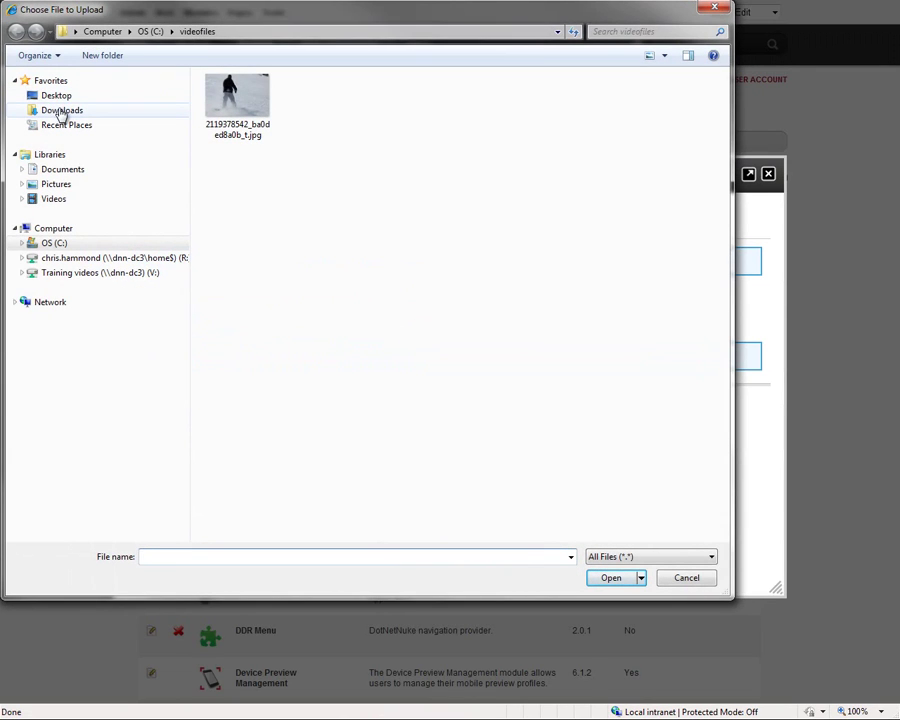
pyautogui.click(270, 31)
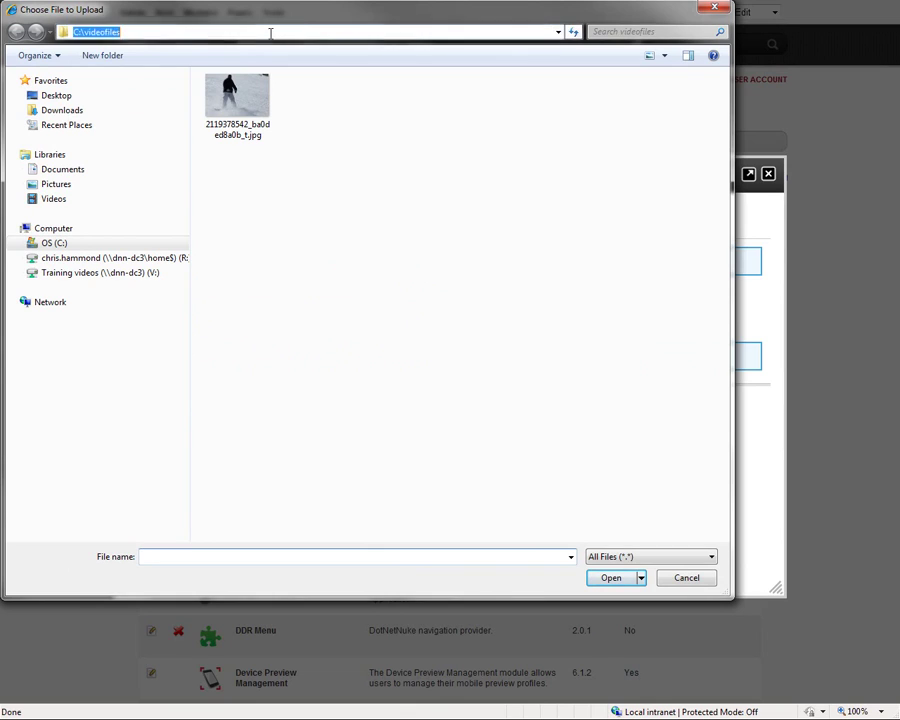
pyautogui.write('C:\\Users\\chris.hammond.DNNCORP\\Downloads\\DNN\\Modules')
pyautogui.press('Return')
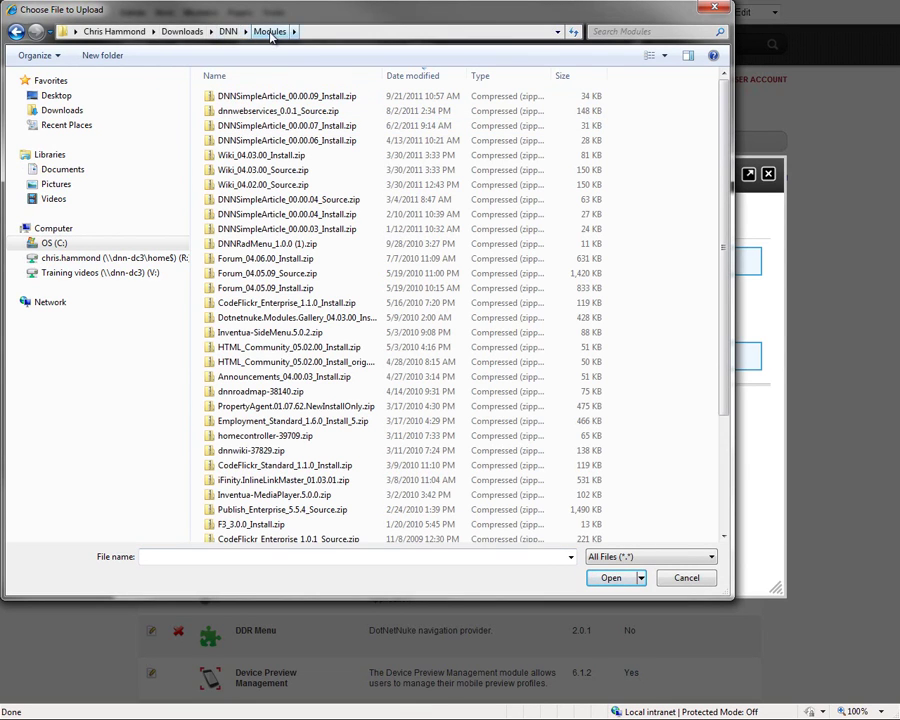
pyautogui.click(330, 97)
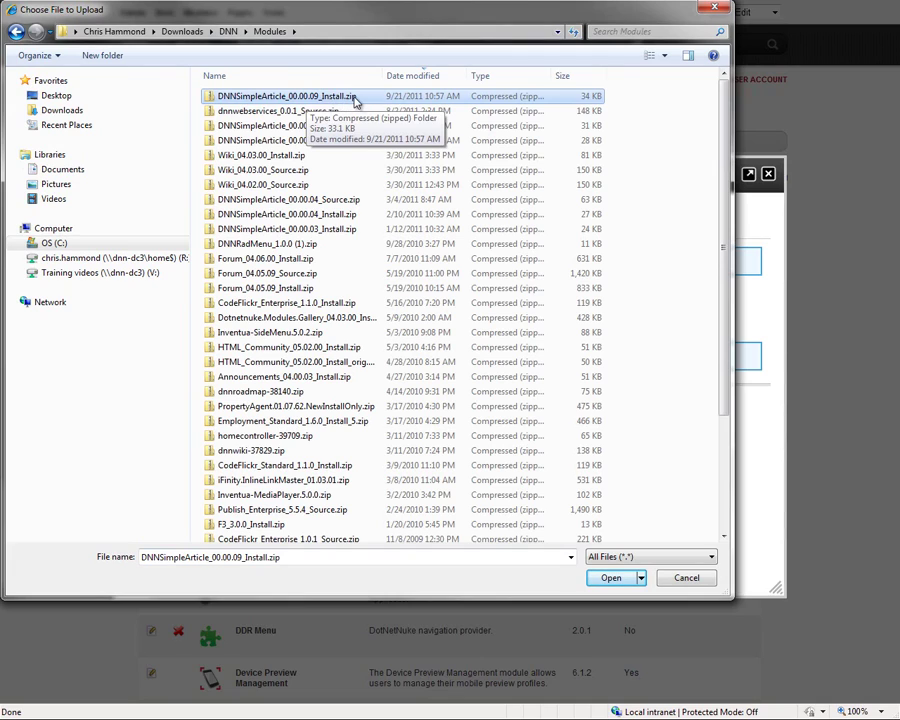
pyautogui.click(356, 99)
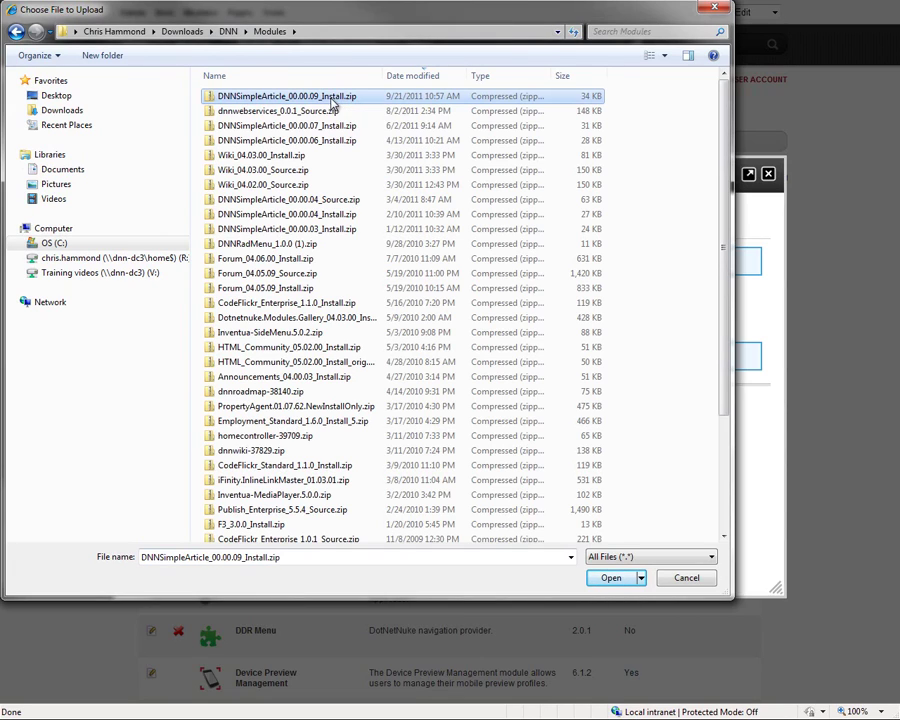
pyautogui.click(612, 580)
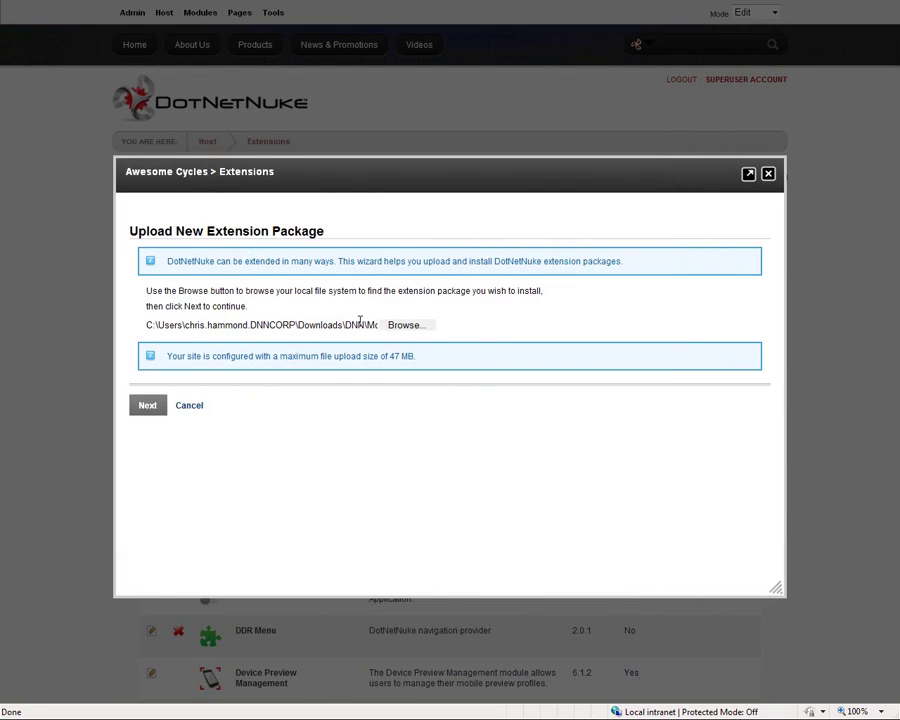
# Upload the chosen package and proceed through its package information and release notes to the license review.
pyautogui.click(147, 406)
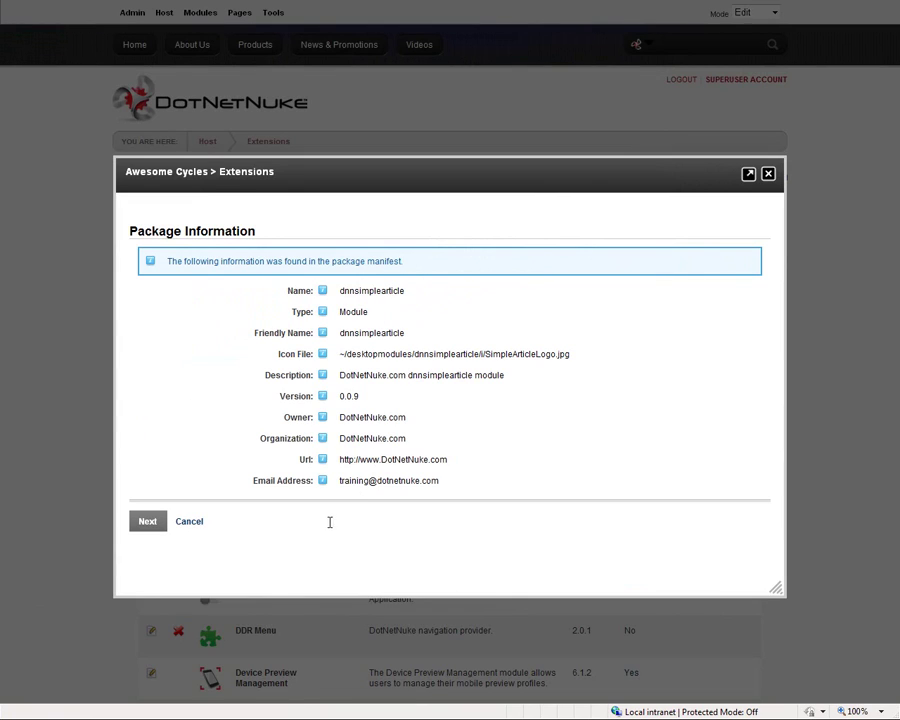
pyautogui.click(145, 523)
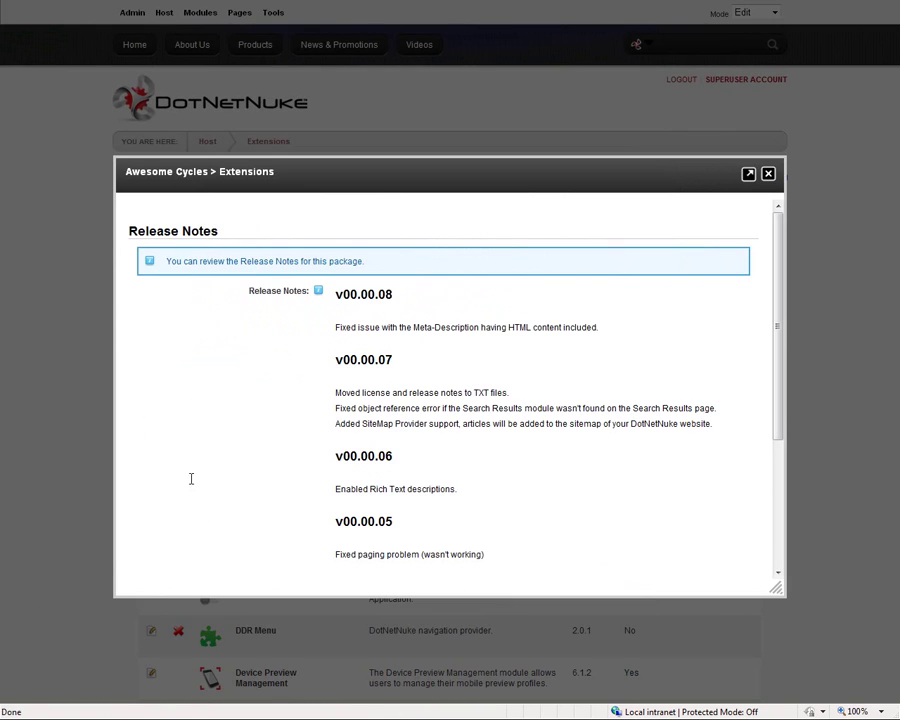
pyautogui.scroll(-5, 284, 404)
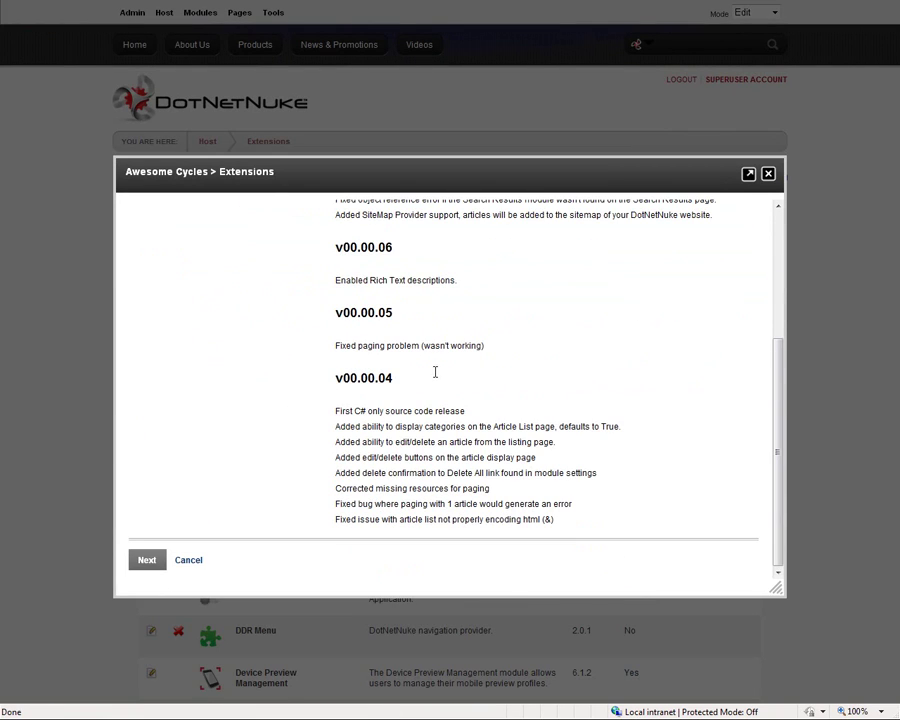
pyautogui.click(146, 565)
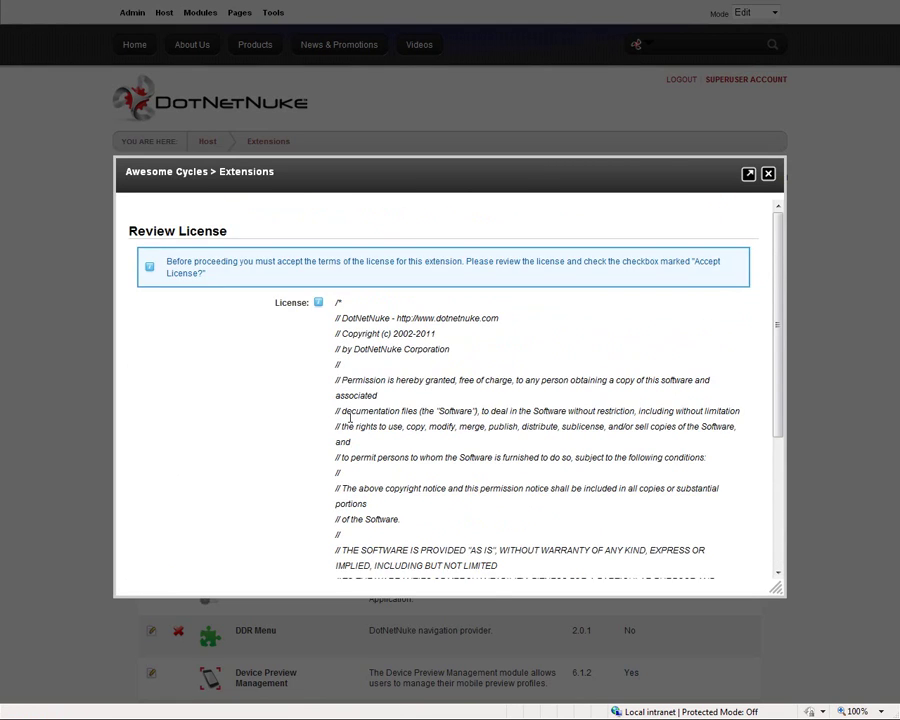
# Accept the license to install the package, then review the installation report to its end and return to the Extensions page.
pyautogui.scroll(-5, 408, 358)
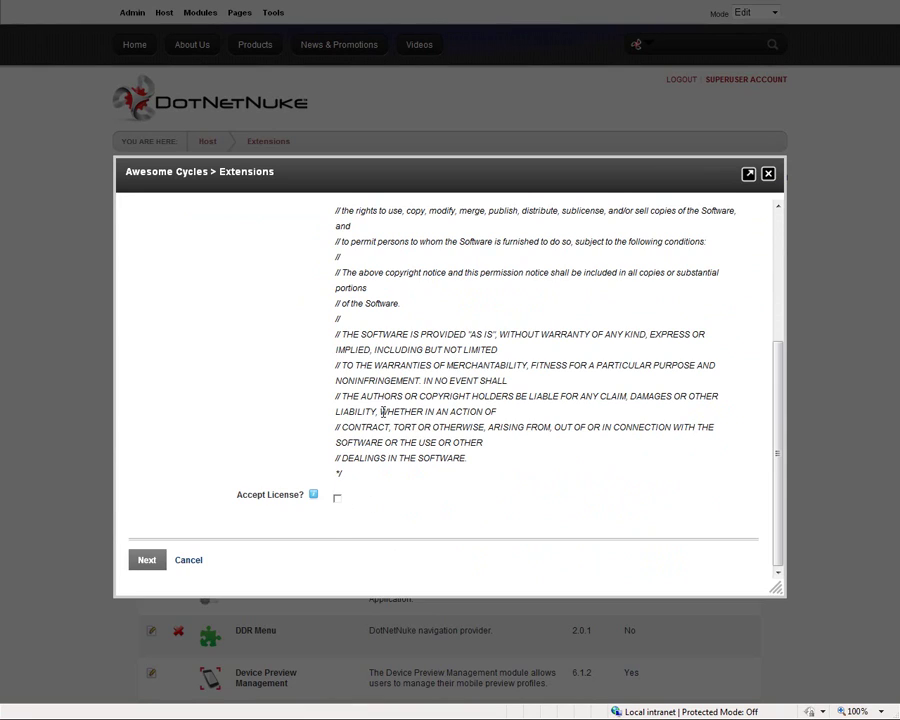
pyautogui.click(337, 499)
pyautogui.click(145, 562)
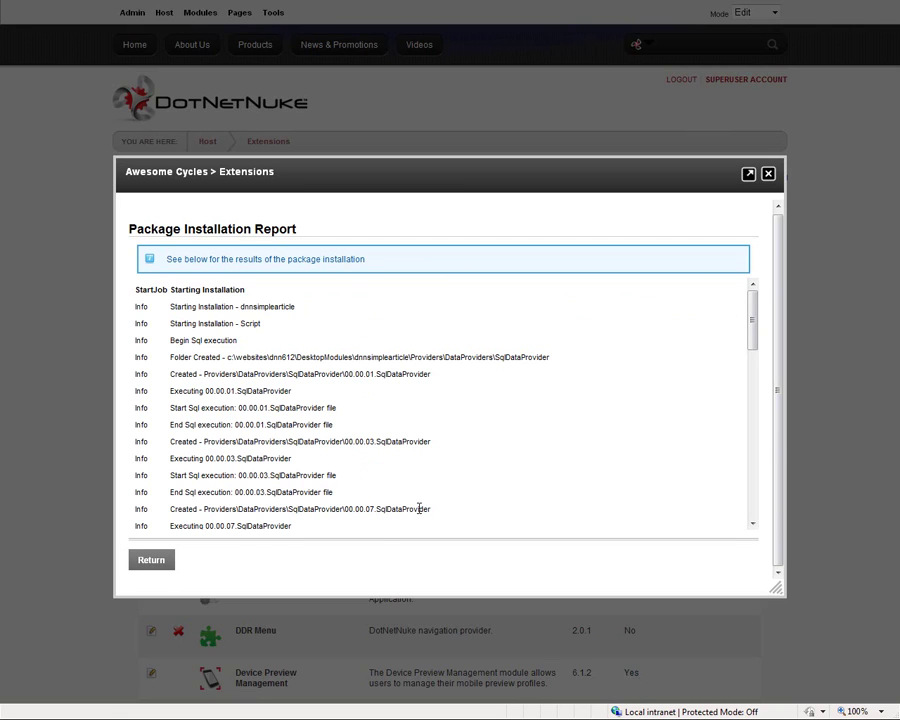
pyautogui.moveTo(757, 319); pyautogui.dragTo(764, 505)
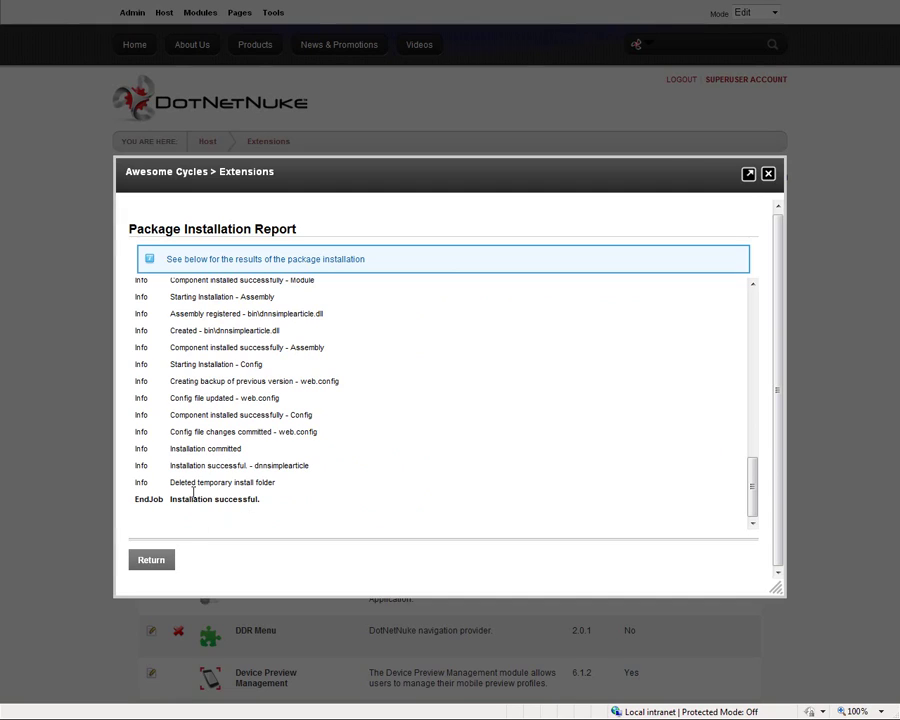
pyautogui.click(155, 563)
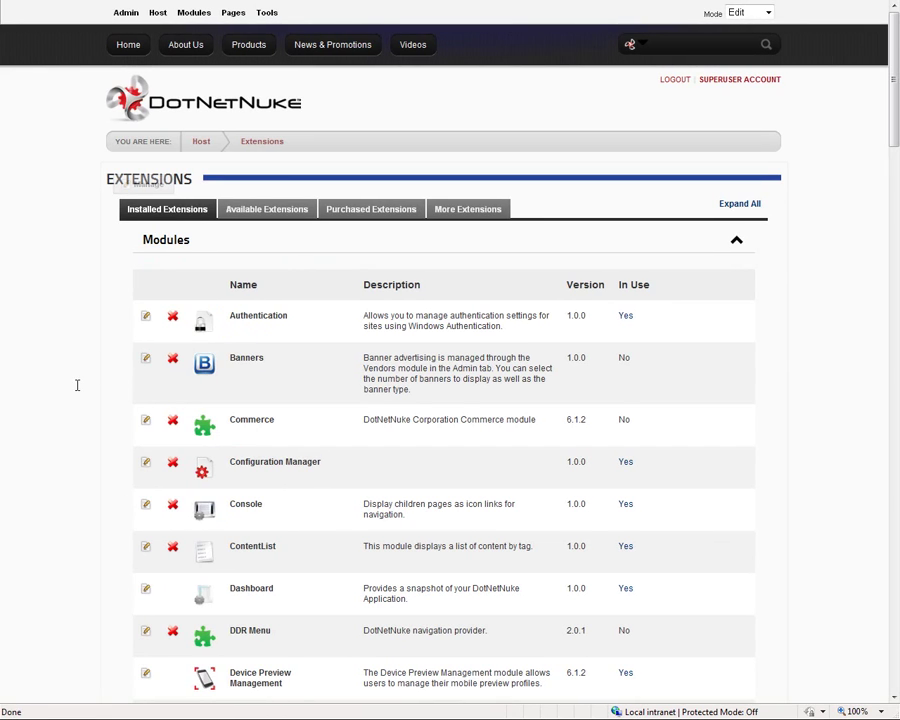
# Find the dnnsimplearticle module in the installed modules list and check its entry and version.
pyautogui.scroll(-2, 235, 525)
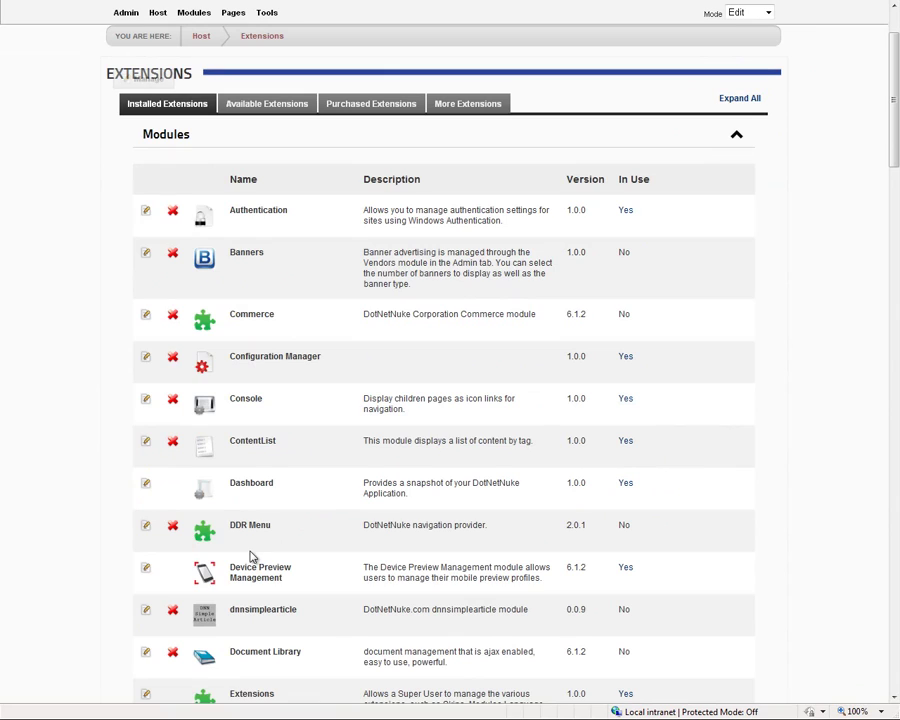
pyautogui.scroll(-2, 260, 540)
pyautogui.doubleClick(281, 507)
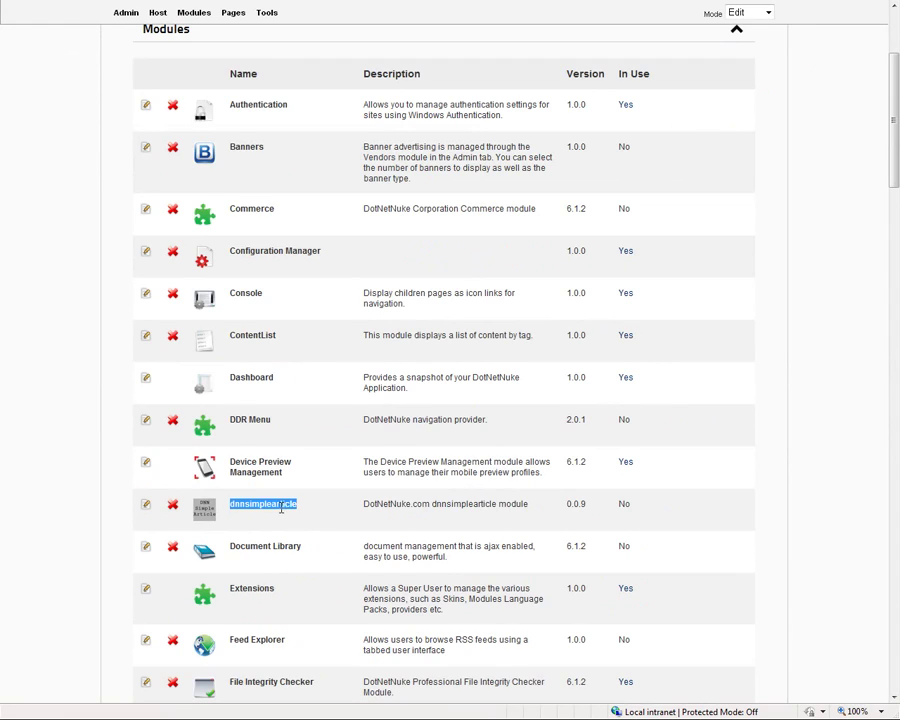
pyautogui.moveTo(281, 507); pyautogui.dragTo(576, 508)
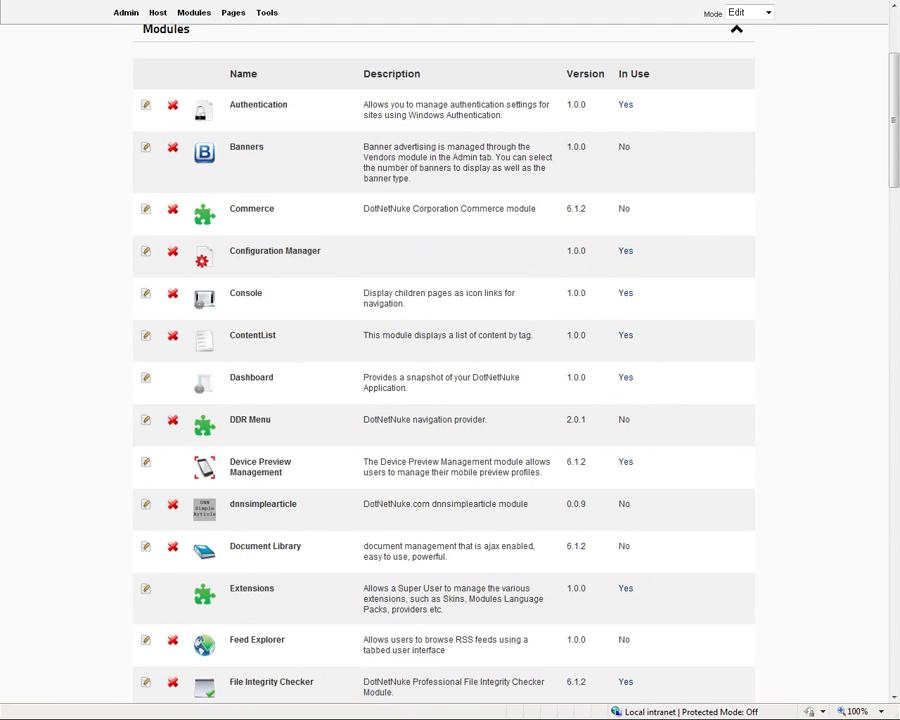
# Try to open the Install Extension Wizard again from the Extensions module's management options.
pyautogui.scroll(3, 237, 290)
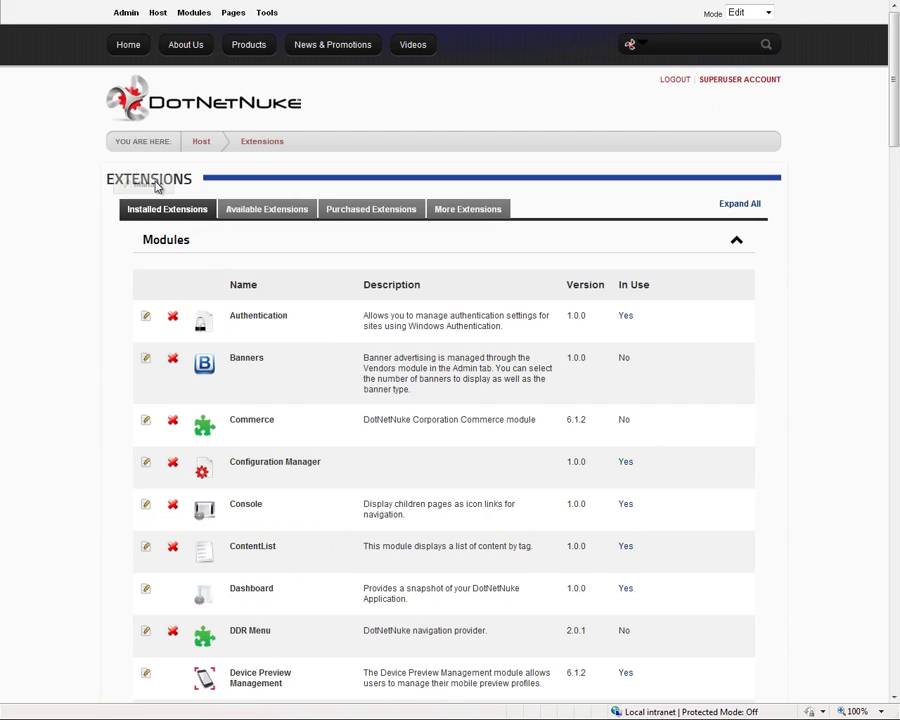
pyautogui.moveTo(148, 184)
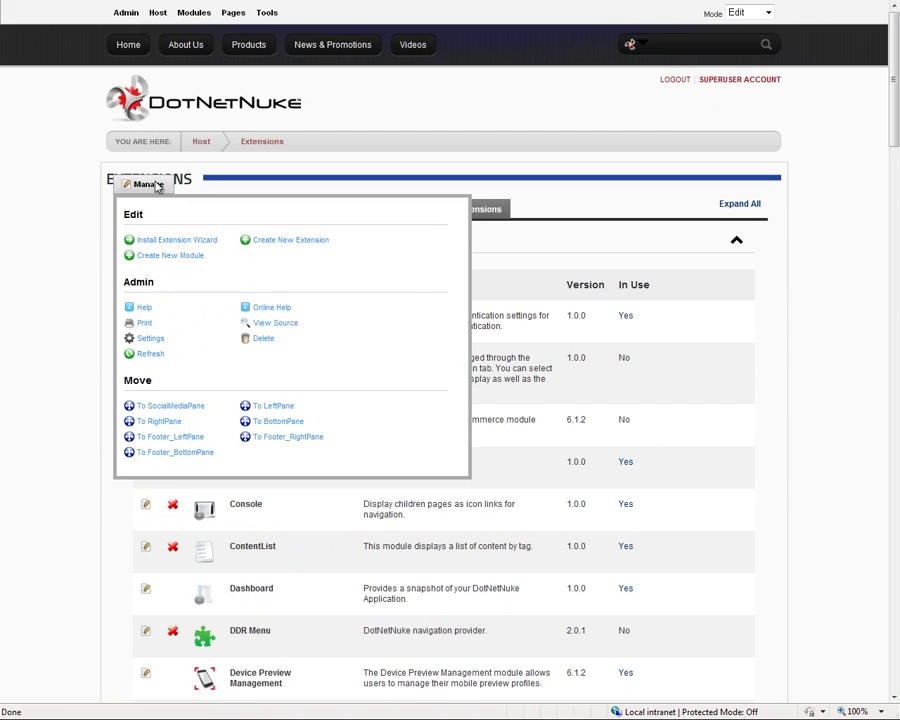
pyautogui.click(168, 241)
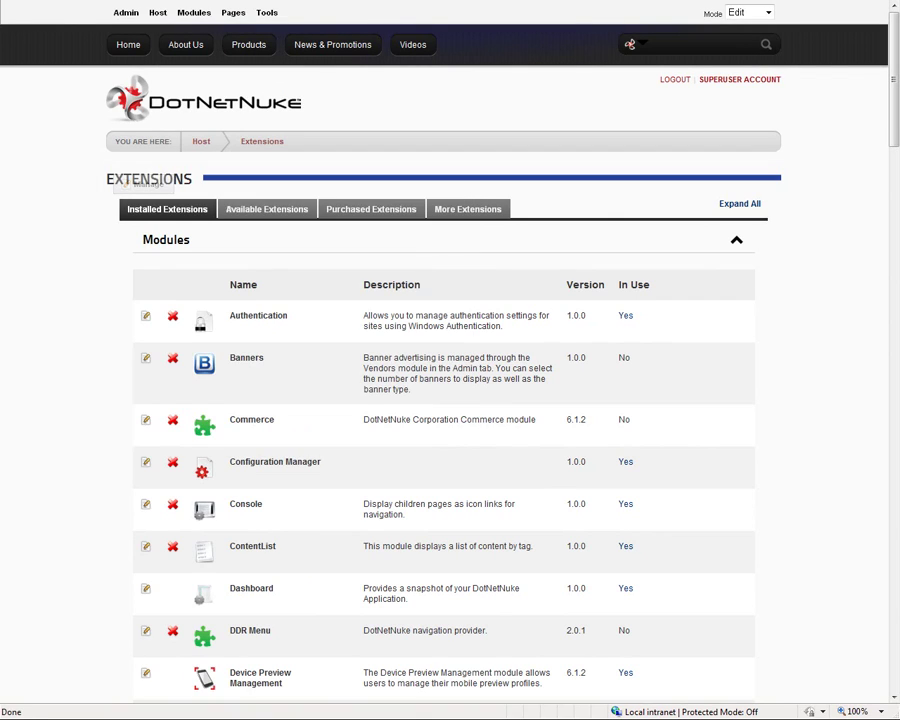